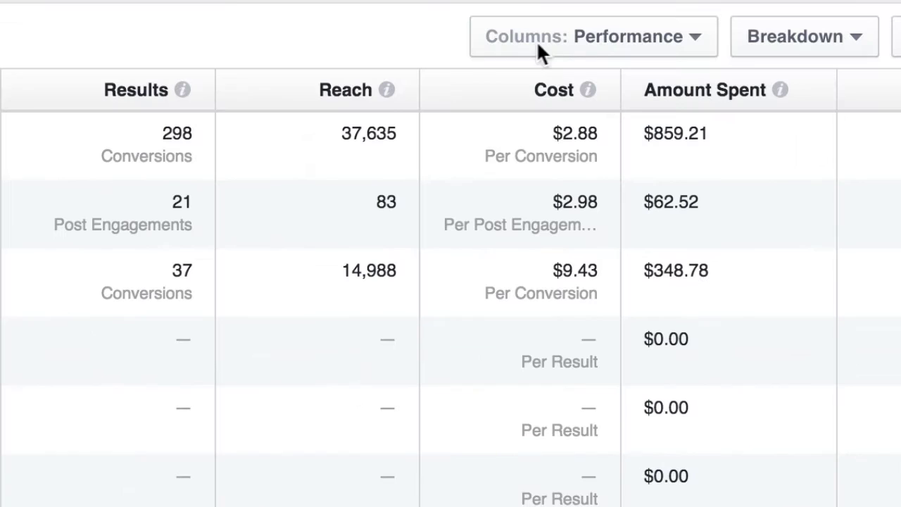
# Show the column preset list with Performance applied and the saved JG Conversion preset.
pyautogui.click(655, 34)
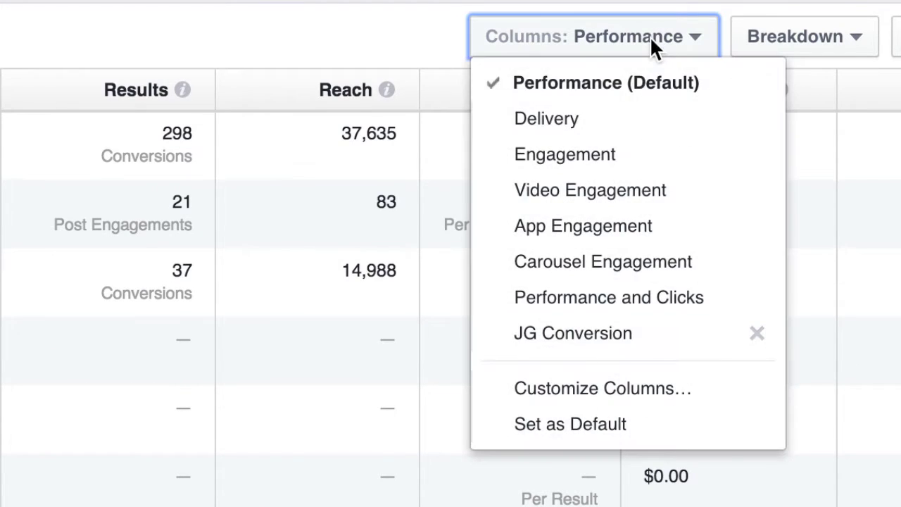
pyautogui.click(343, 8)
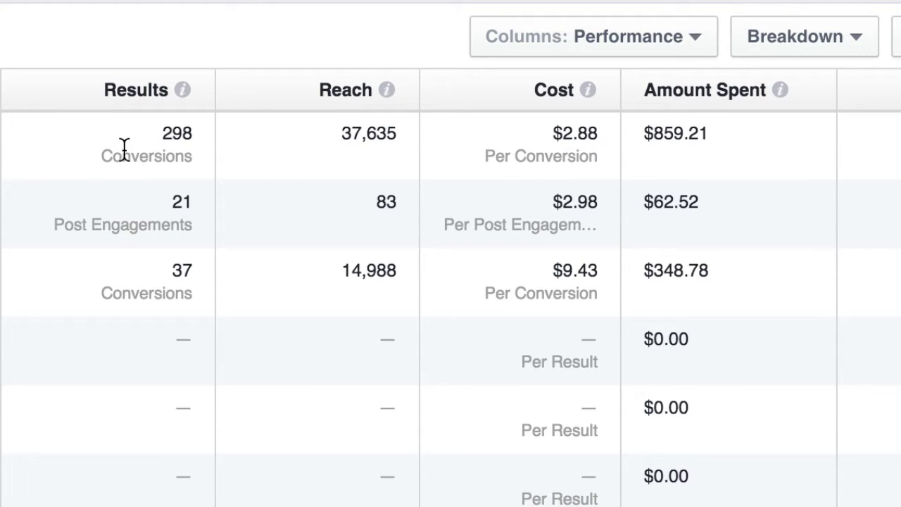
pyautogui.moveTo(172, 141)
pyautogui.click(607, 48)
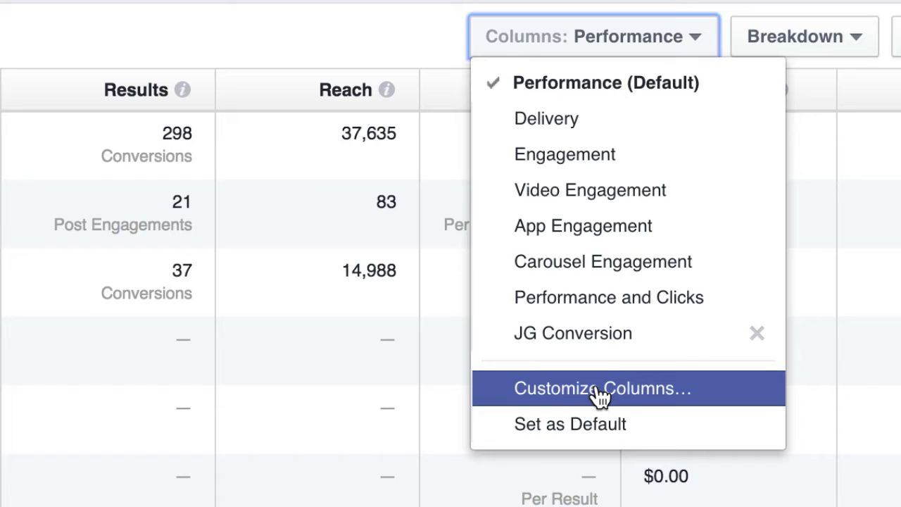
# In Customize Columns, remove Results, Reach, Delivery and Ends, keeping Campaign Name, Cost and Amount Spent.
pyautogui.click(621, 400)
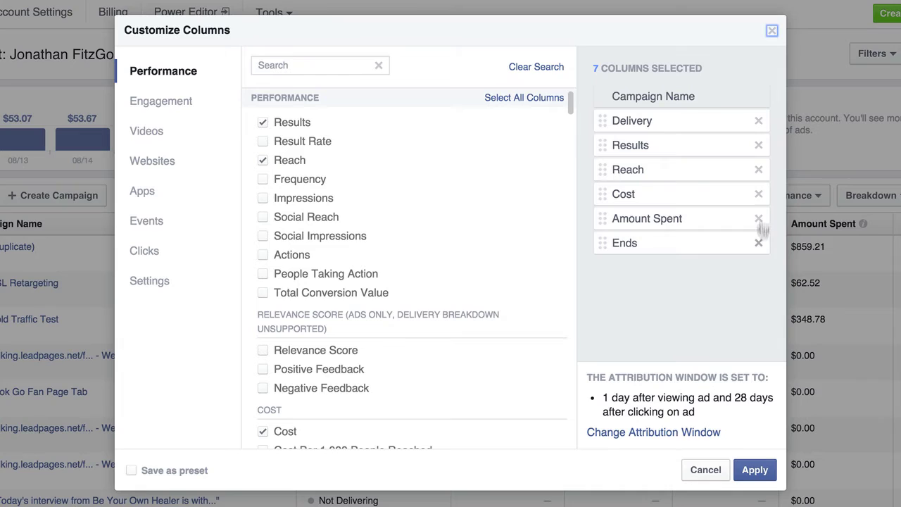
pyautogui.click(759, 145)
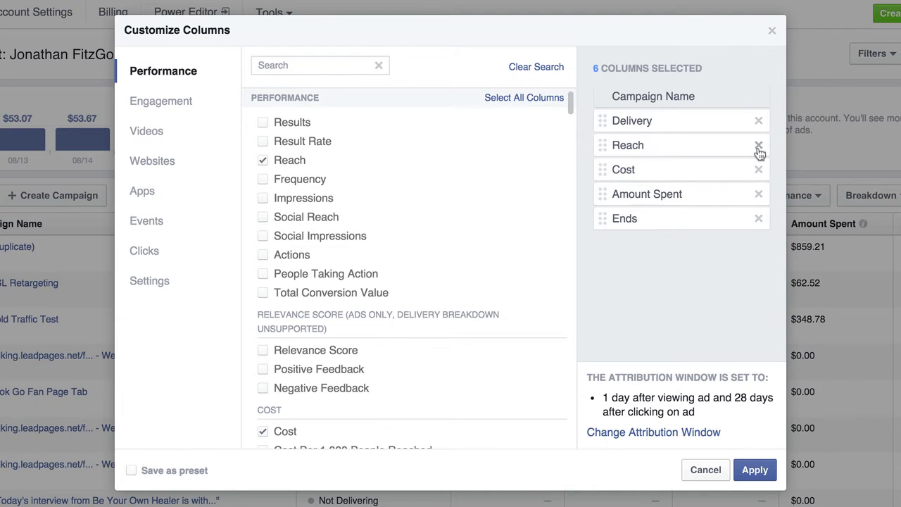
pyautogui.click(760, 145)
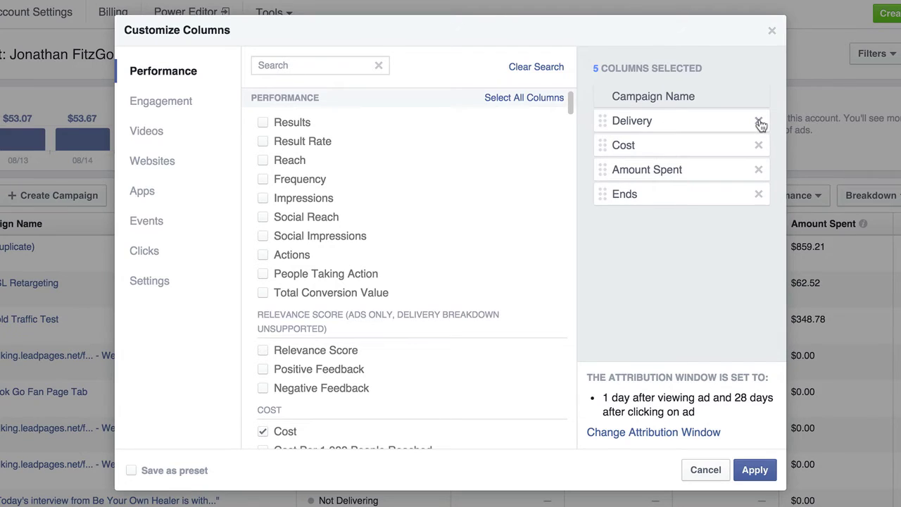
pyautogui.click(759, 121)
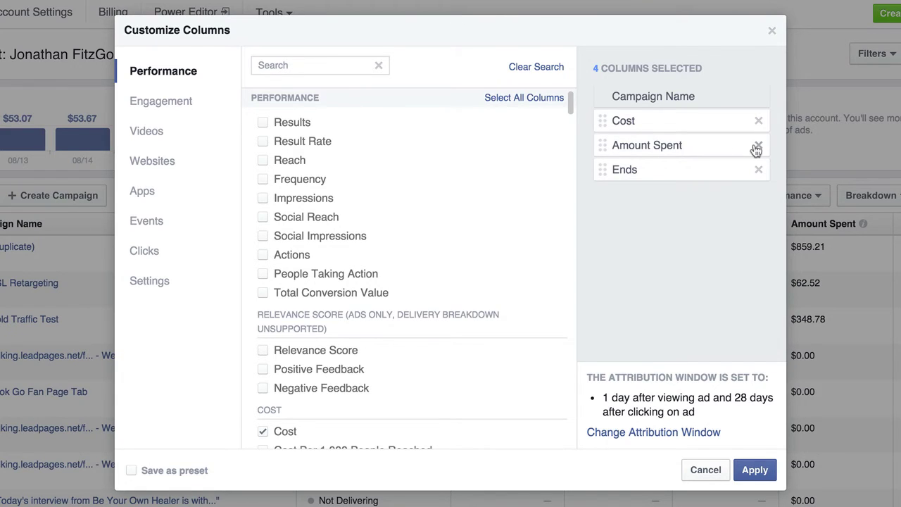
pyautogui.click(759, 170)
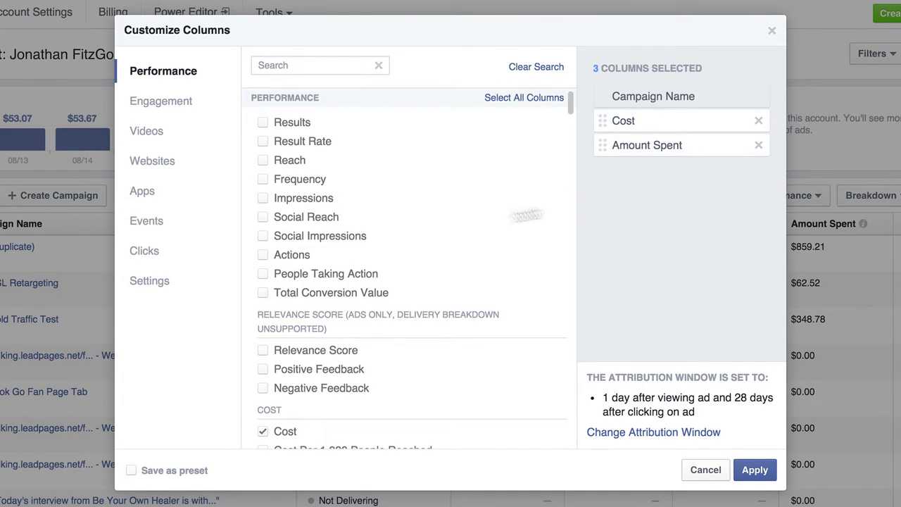
# Add the Checkouts and Cost per Checkout (Conversion Pixel) columns.
pyautogui.scroll(-1, 419, 229)
pyautogui.scroll(-10, 418, 228)
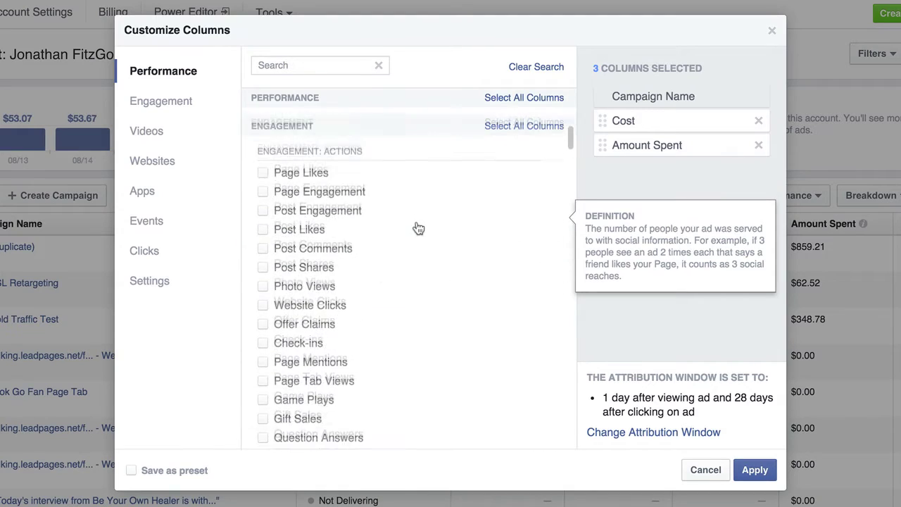
pyautogui.scroll(-8, 419, 229)
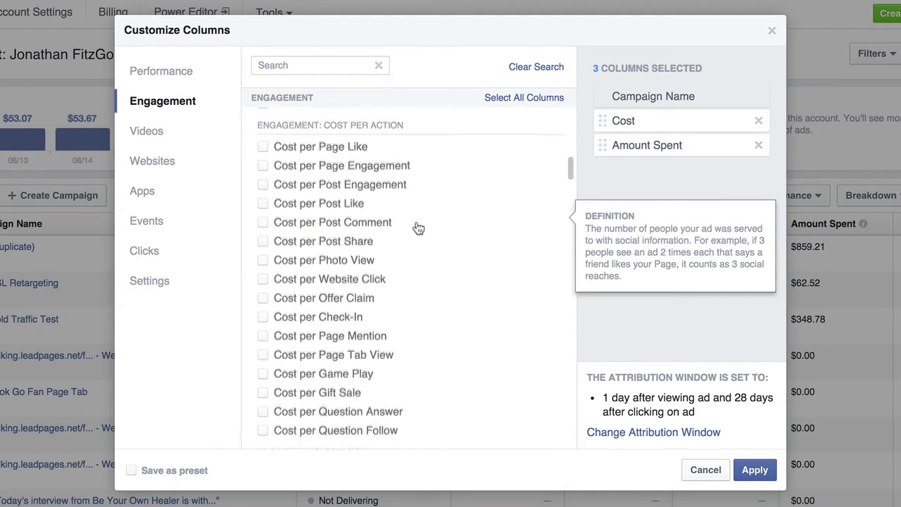
pyautogui.scroll(-10, 419, 229)
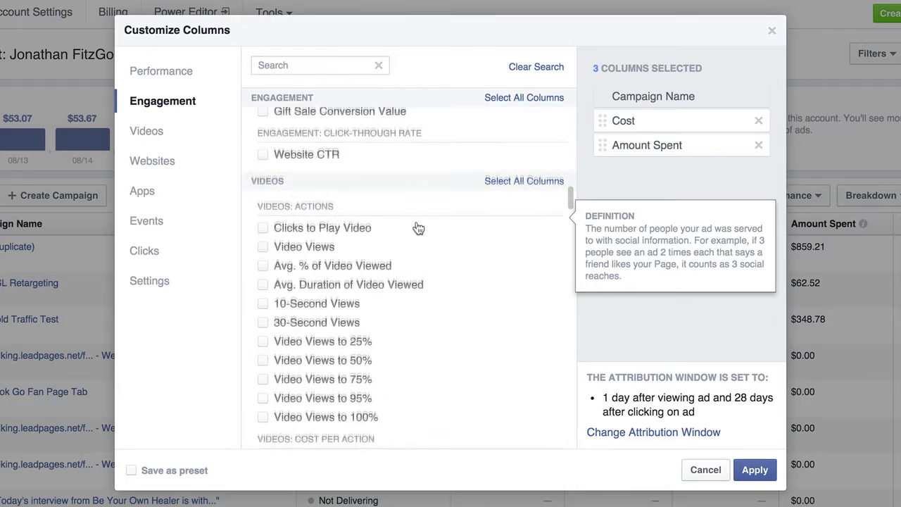
pyautogui.scroll(-10, 418, 229)
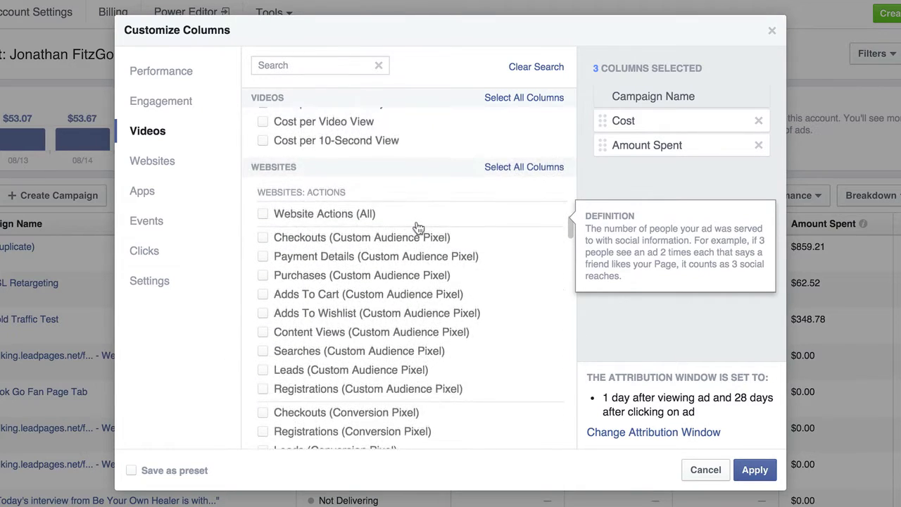
pyautogui.scroll(-1, 418, 229)
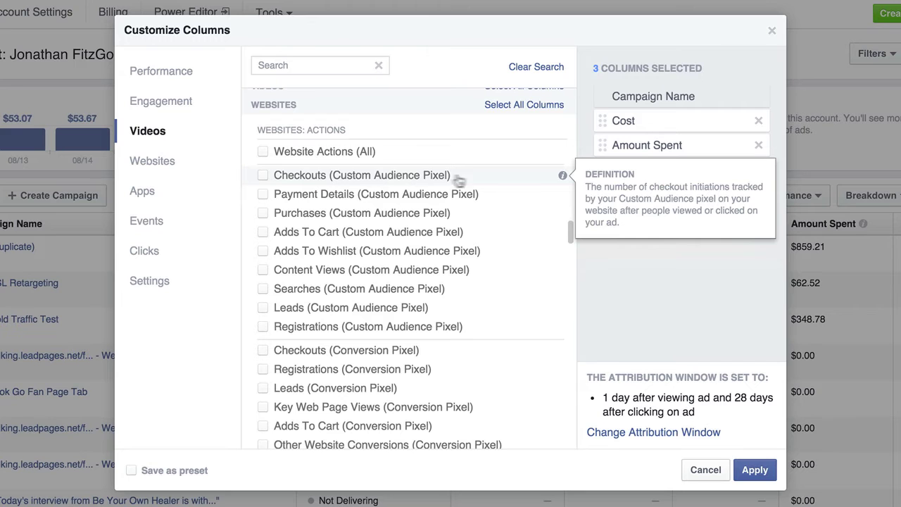
pyautogui.scroll(-5, 422, 212)
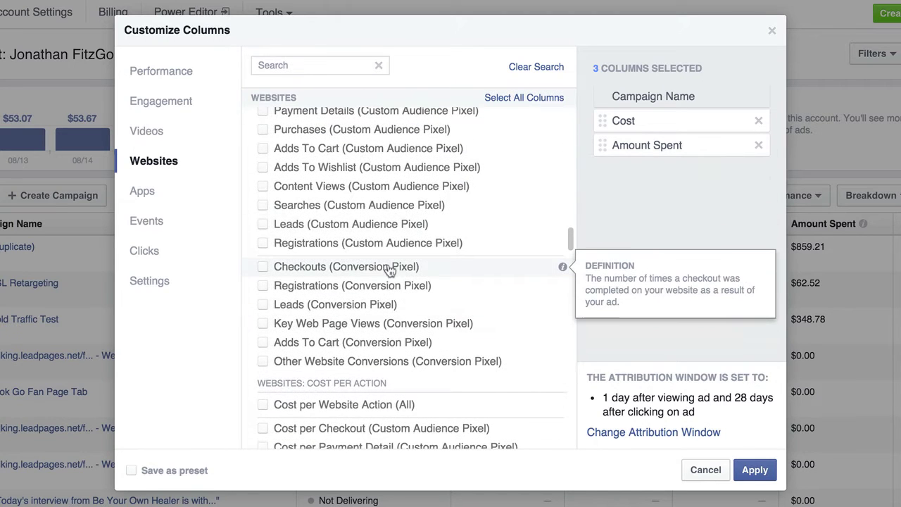
pyautogui.click(263, 268)
pyautogui.scroll(-5, 483, 291)
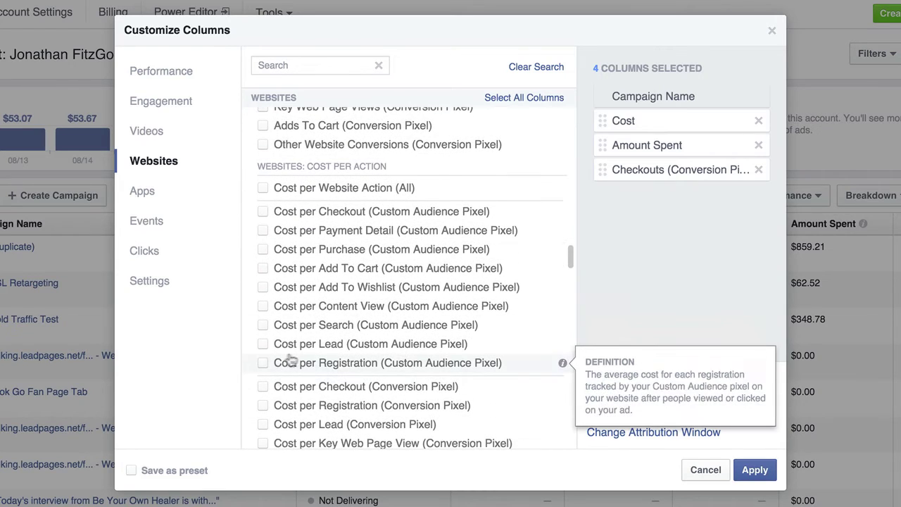
pyautogui.click(262, 389)
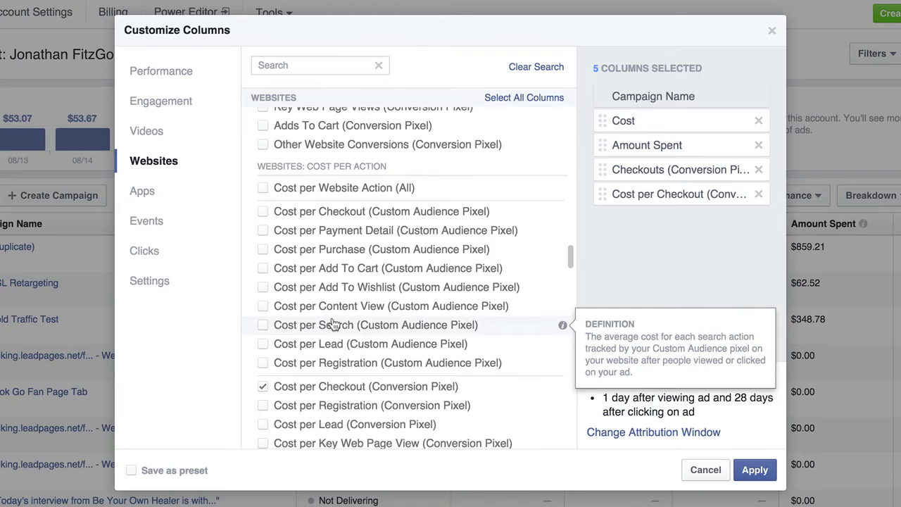
# Add the Leads and Cost per Lead (Conversion Pixel) columns.
pyautogui.scroll(6, 334, 325)
pyautogui.scroll(1, 298, 198)
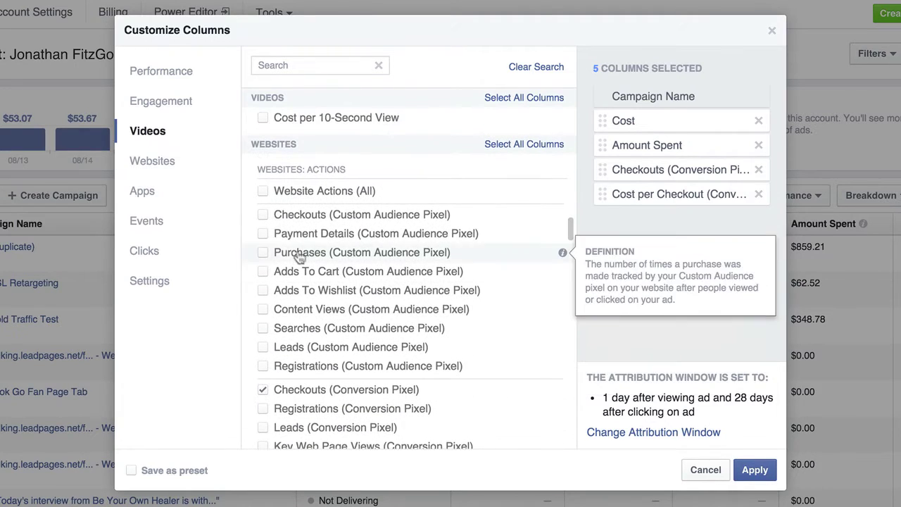
pyautogui.scroll(-1, 282, 225)
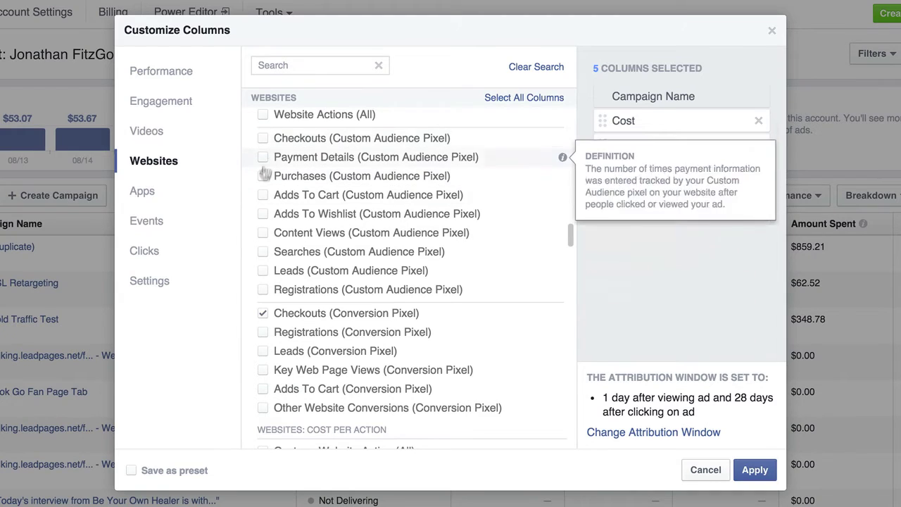
pyautogui.click(266, 353)
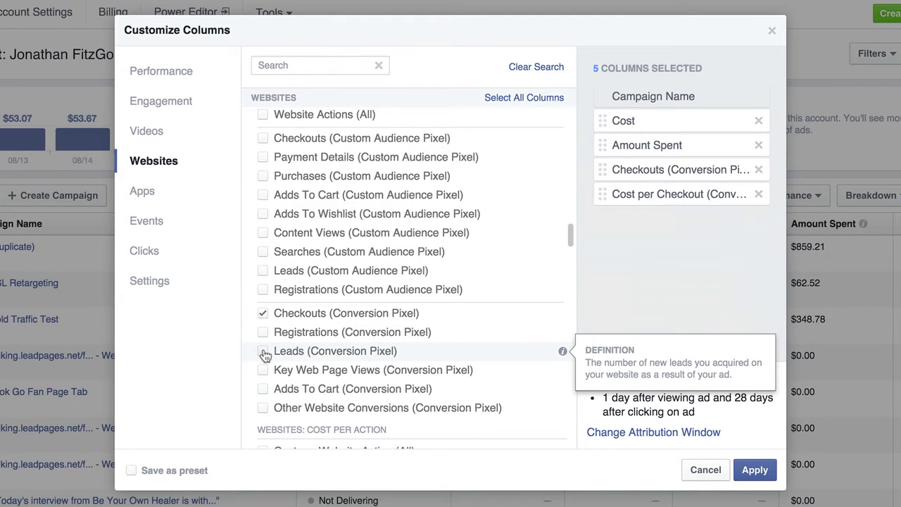
pyautogui.scroll(-2, 422, 356)
pyautogui.scroll(-5, 430, 355)
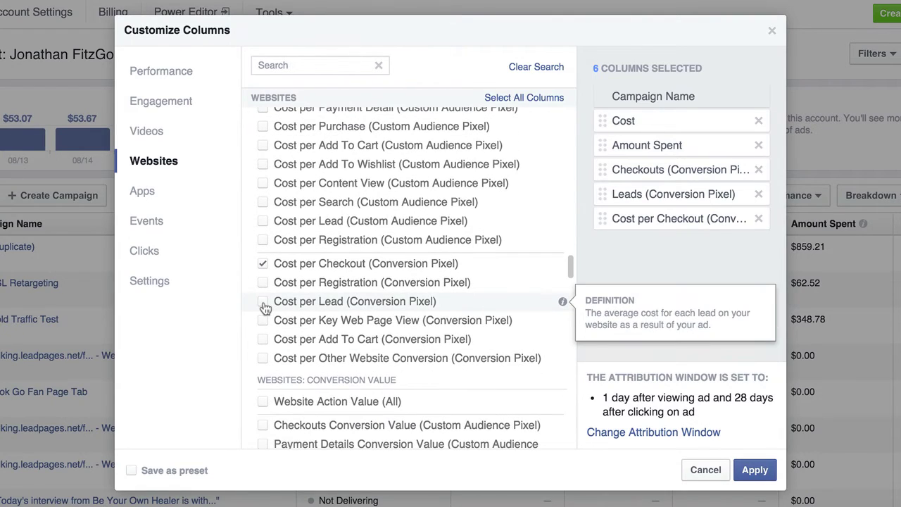
pyautogui.click(264, 302)
pyautogui.scroll(-1, 426, 310)
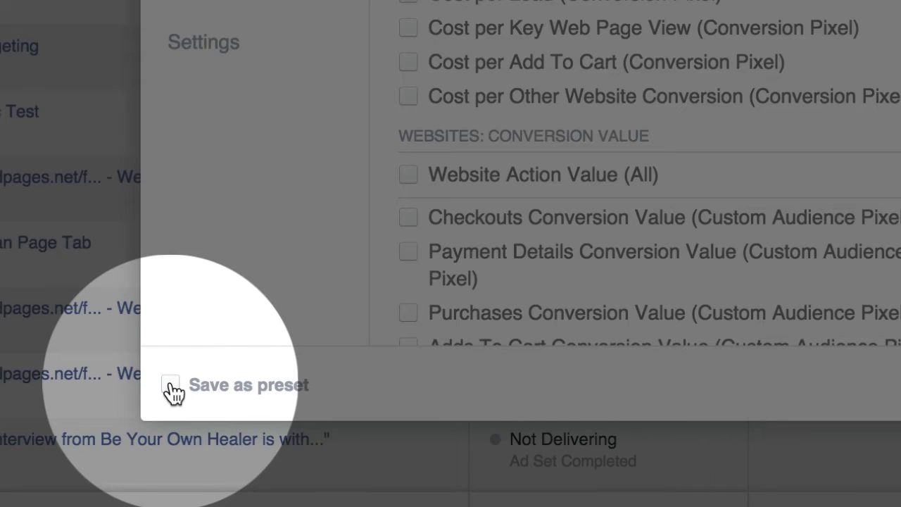
# Save the selected columns as a preset named 'TEST' and apply it to the table.
pyautogui.click(171, 388)
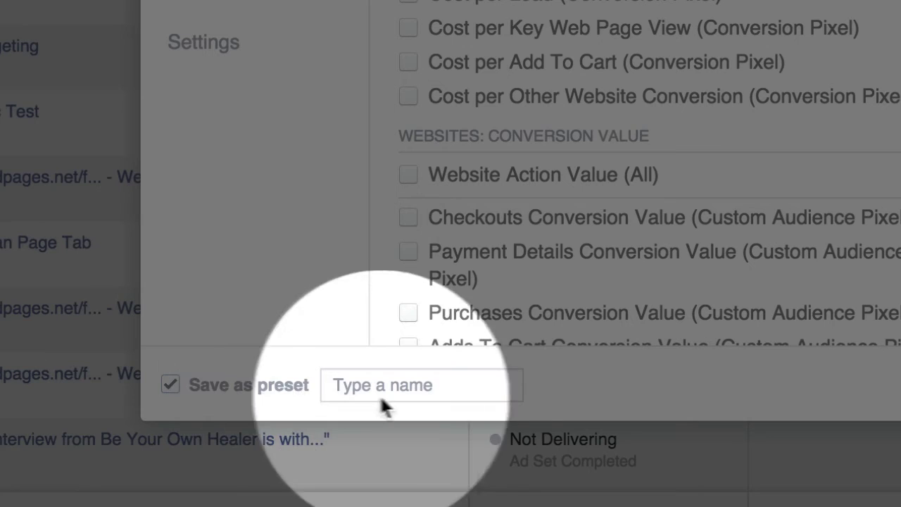
pyautogui.click(444, 384)
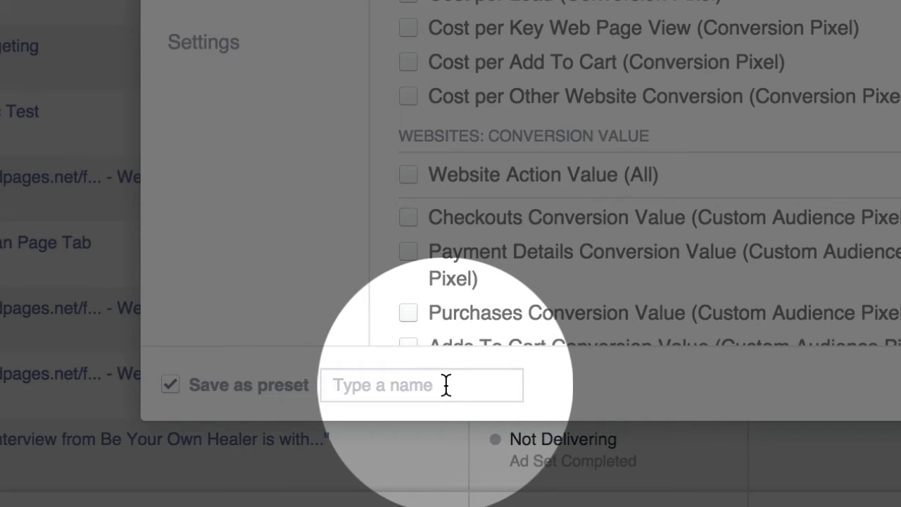
pyautogui.write('TEST')
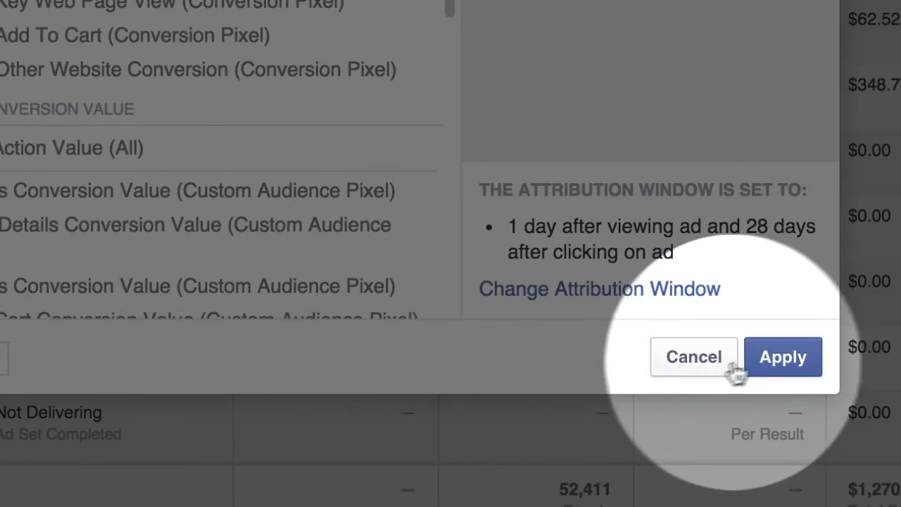
pyautogui.click(784, 366)
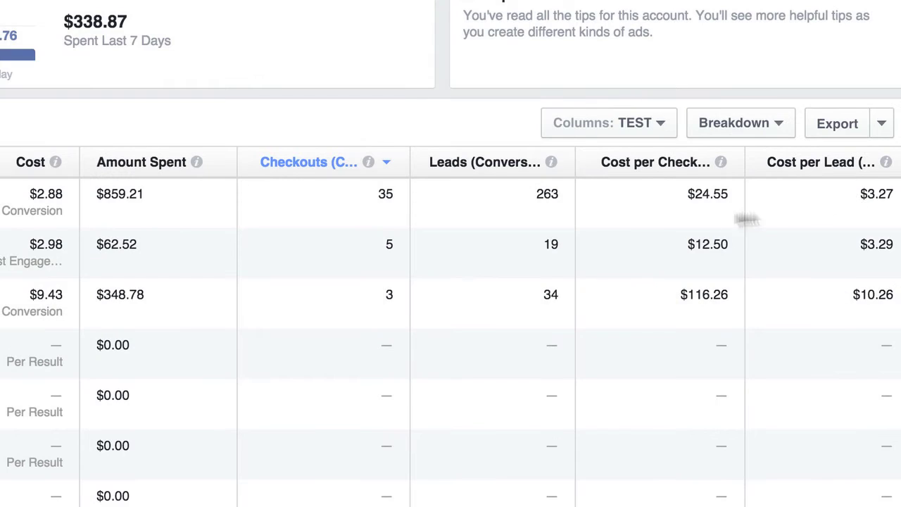
pyautogui.click(607, 123)
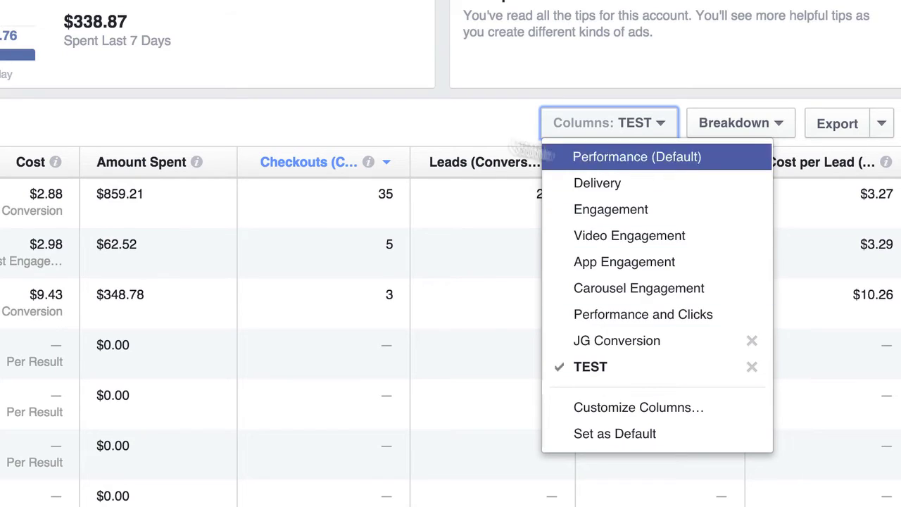
pyautogui.moveTo(200, 163)
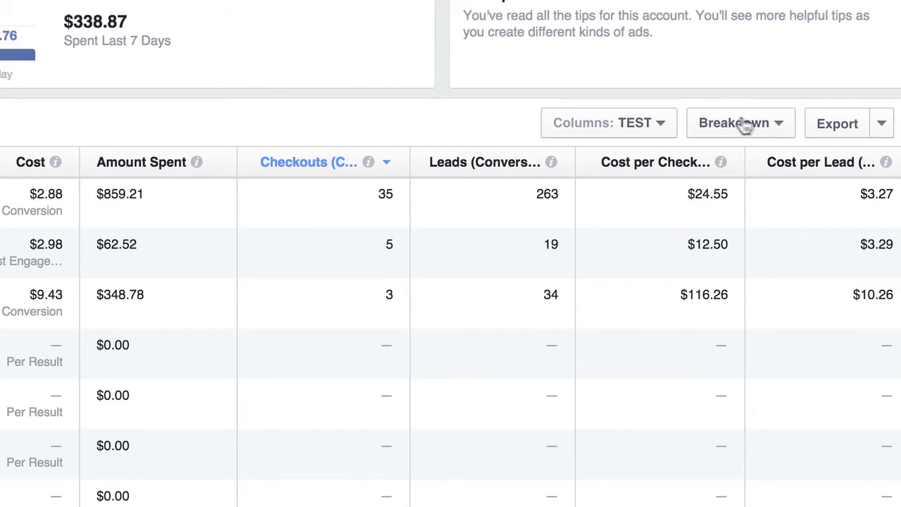
# Apply the By Delivery > Age breakdown to the TEST campaign table.
pyautogui.click(700, 124)
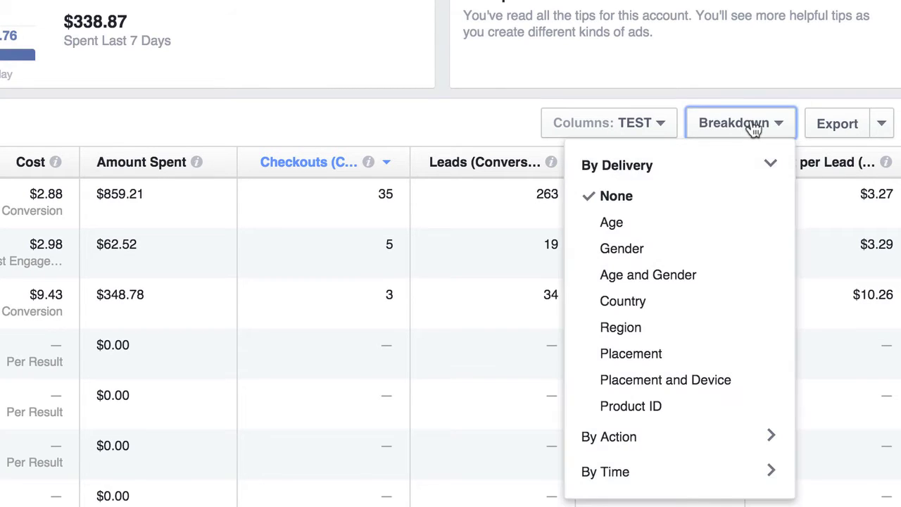
pyautogui.click(662, 224)
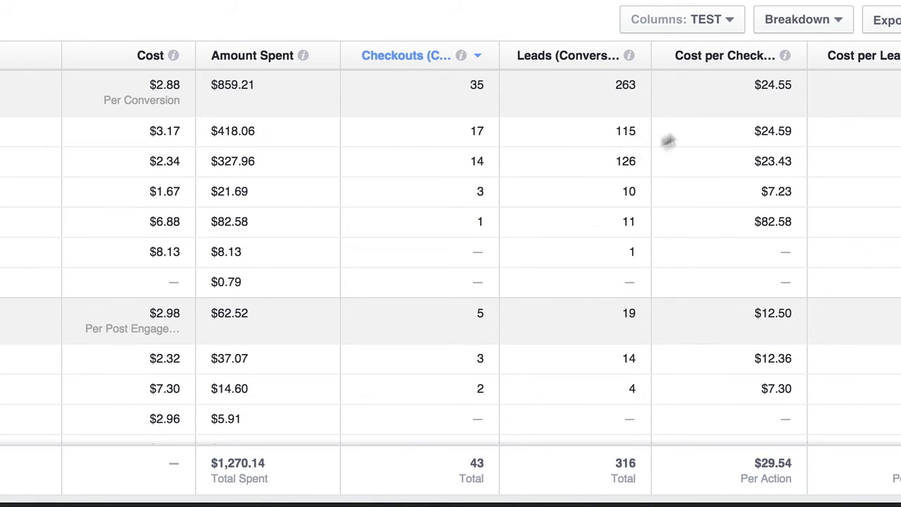
# Change the breakdown to Age and Gender so rows show groups like 65+ Female.
pyautogui.click(797, 20)
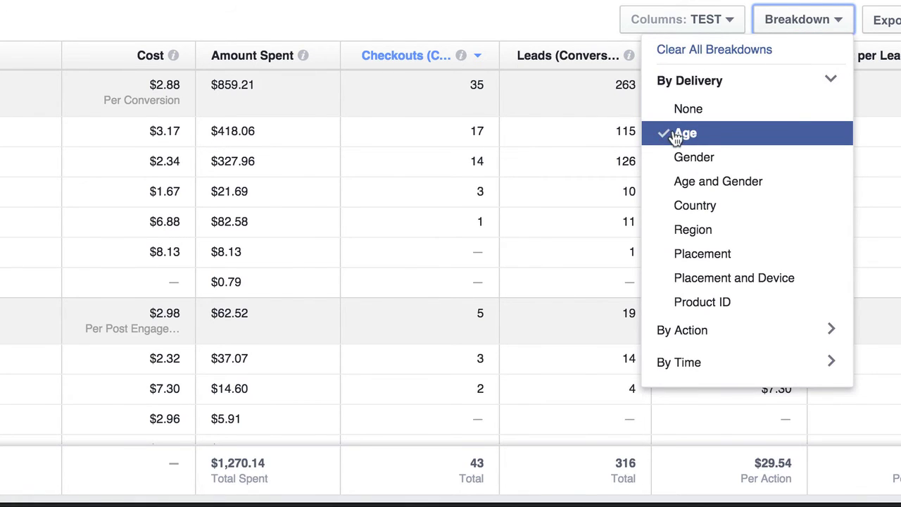
pyautogui.click(693, 159)
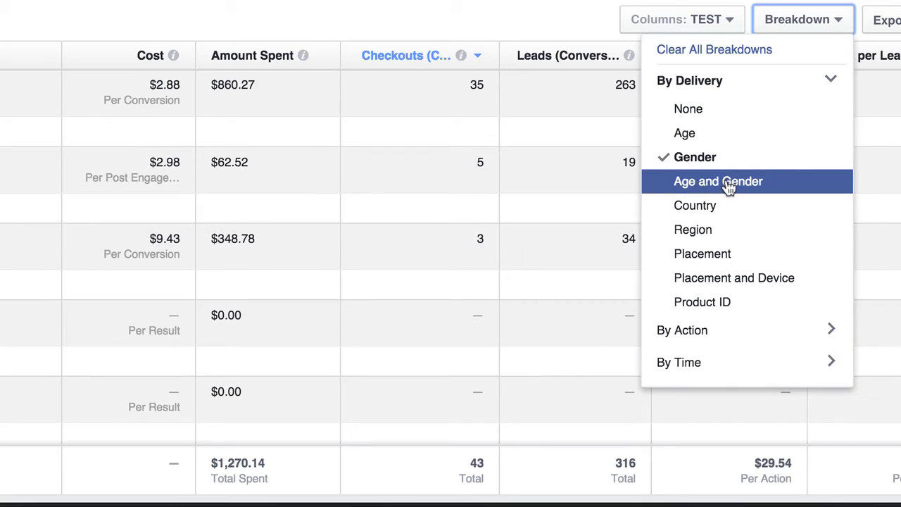
pyautogui.click(725, 183)
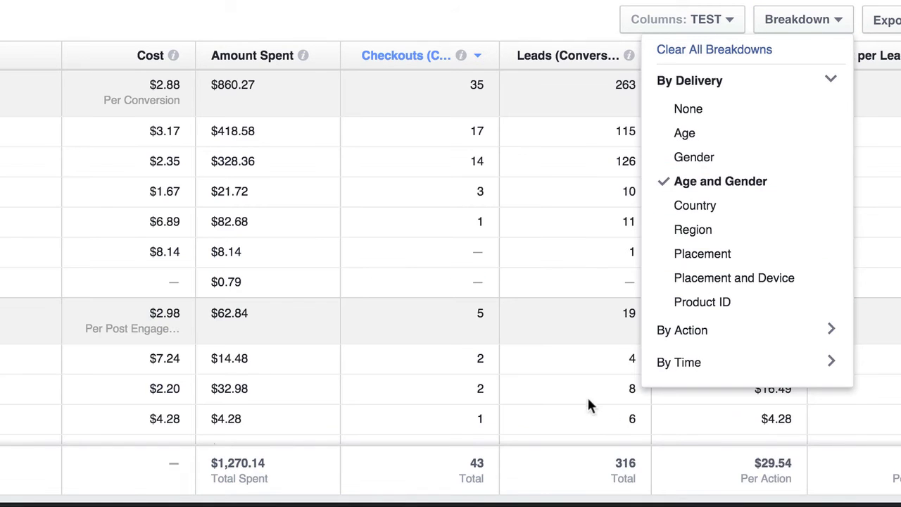
pyautogui.click(457, 130)
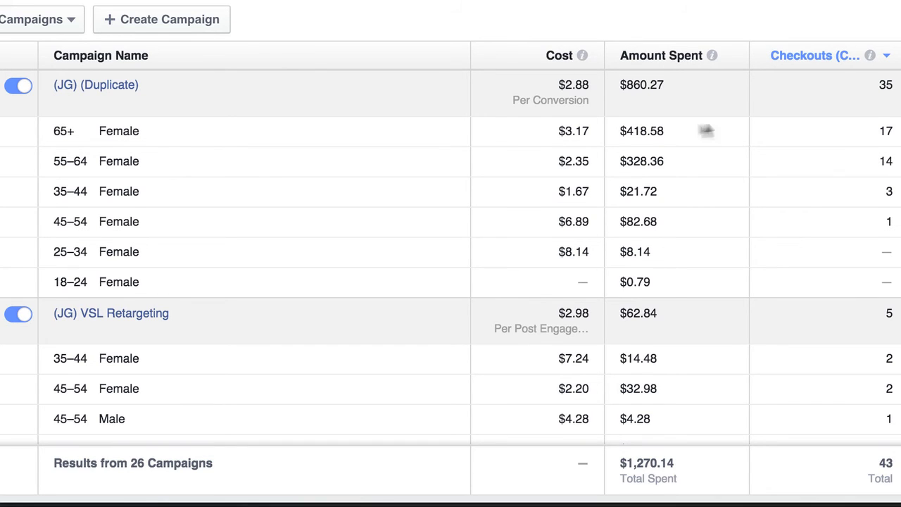
# Choose the Placement breakdown under By Delivery for the campaign rows.
pyautogui.click(734, 43)
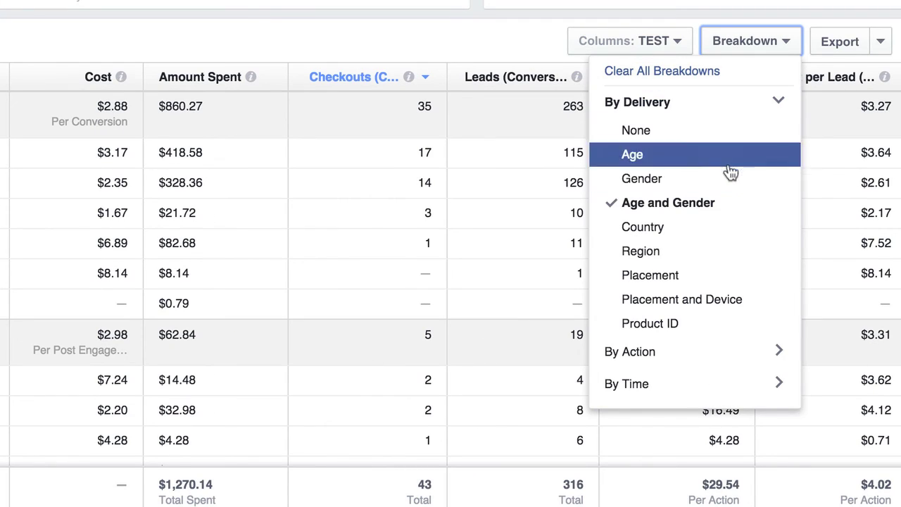
pyautogui.click(654, 279)
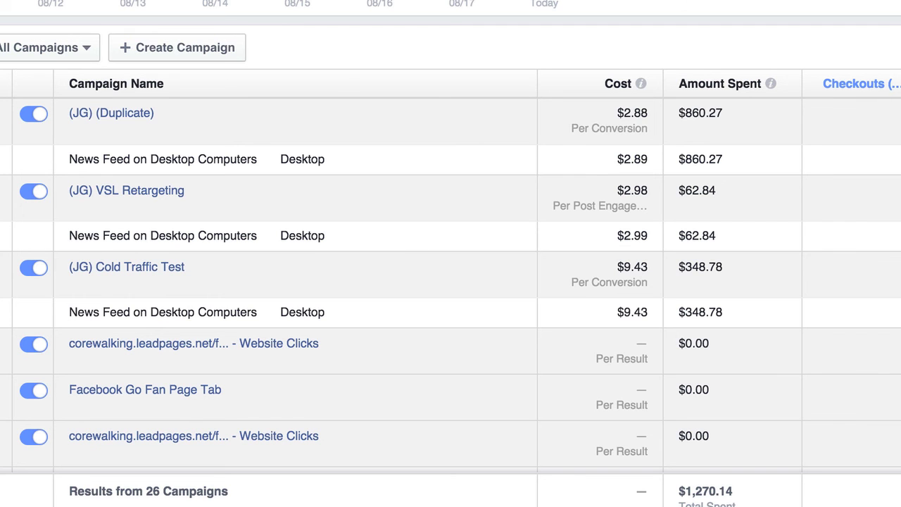
pyautogui.click(747, 48)
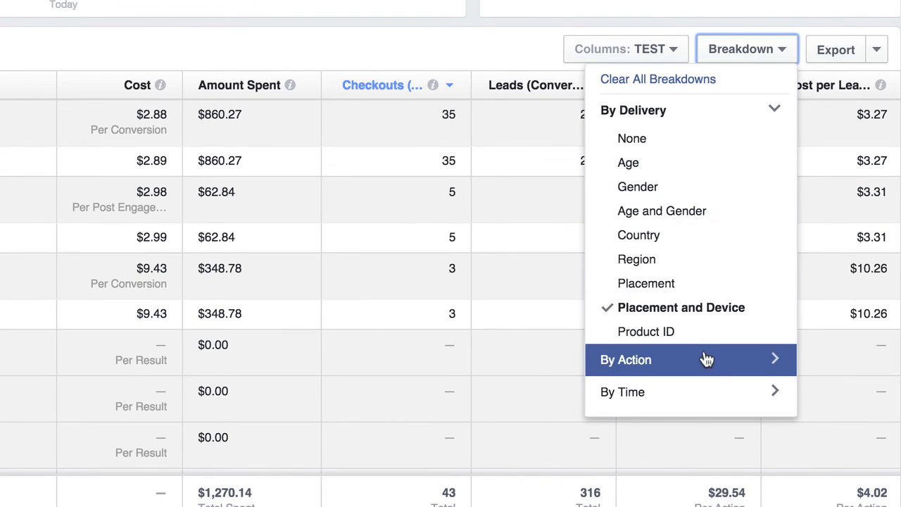